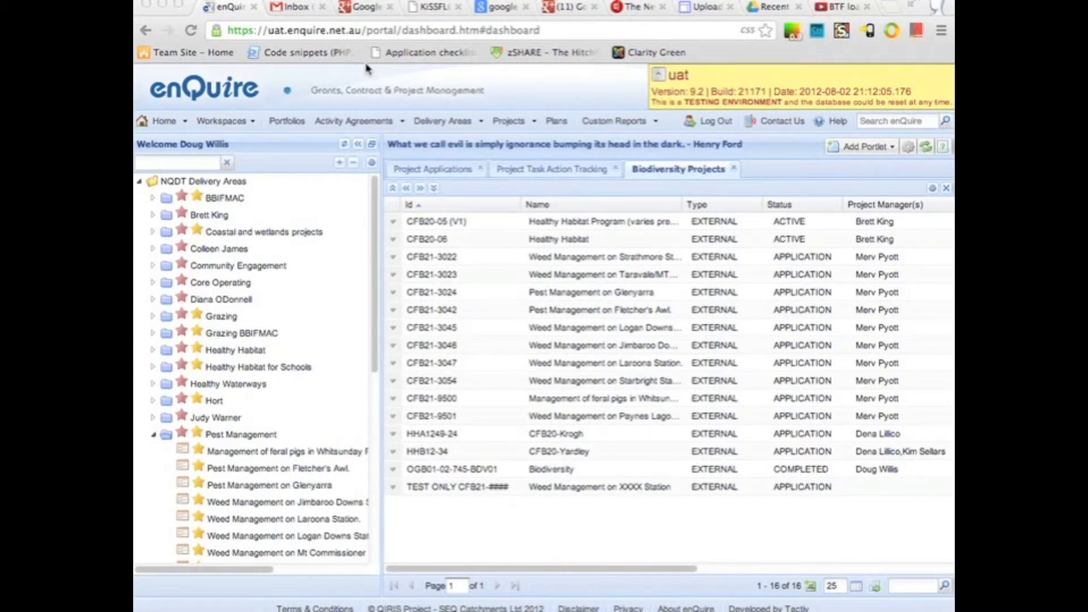
# Step: Open the offline project creation page and download the bulk upload template for project applications
pyautogui.click(536, 124)
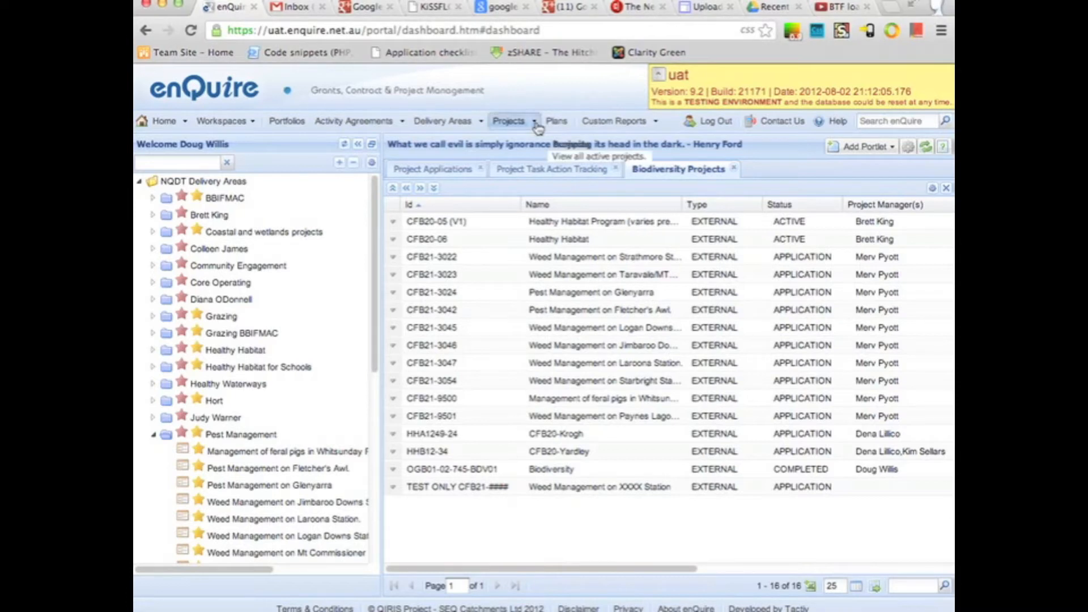
pyautogui.click(536, 125)
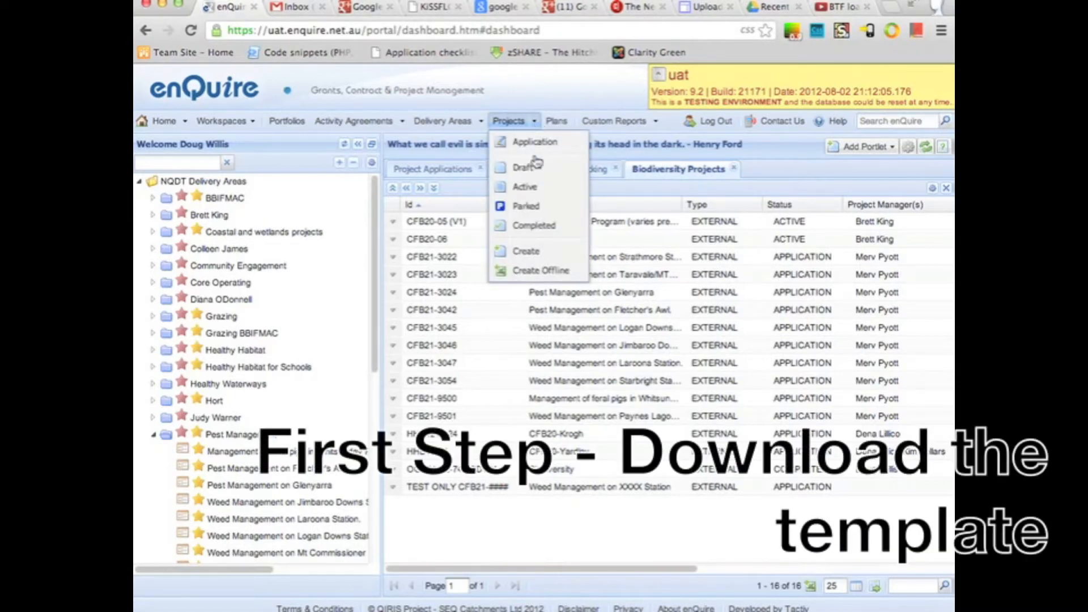
pyautogui.click(535, 272)
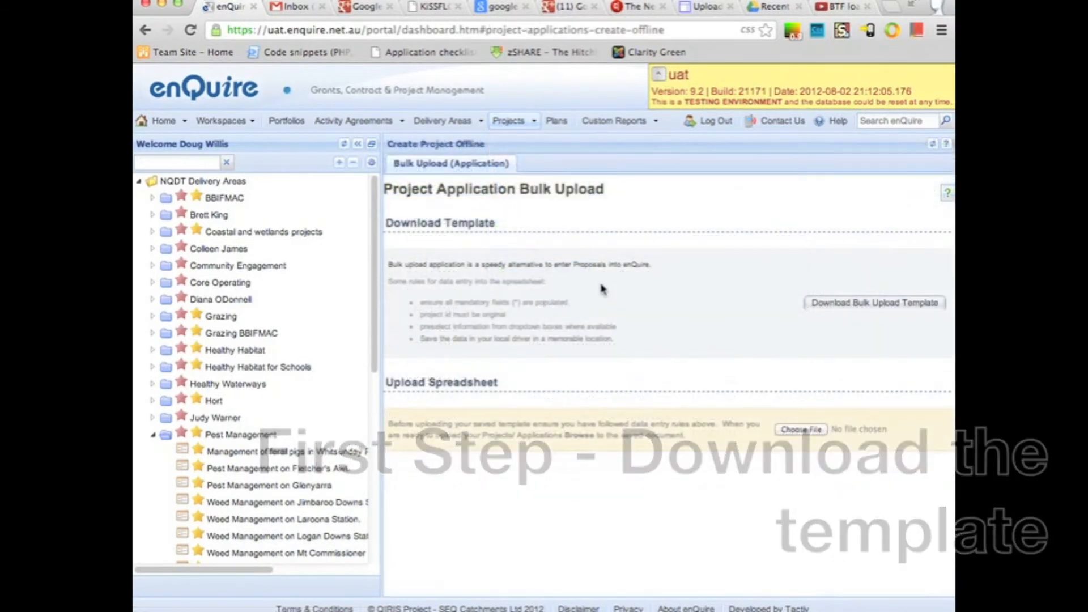
pyautogui.click(852, 307)
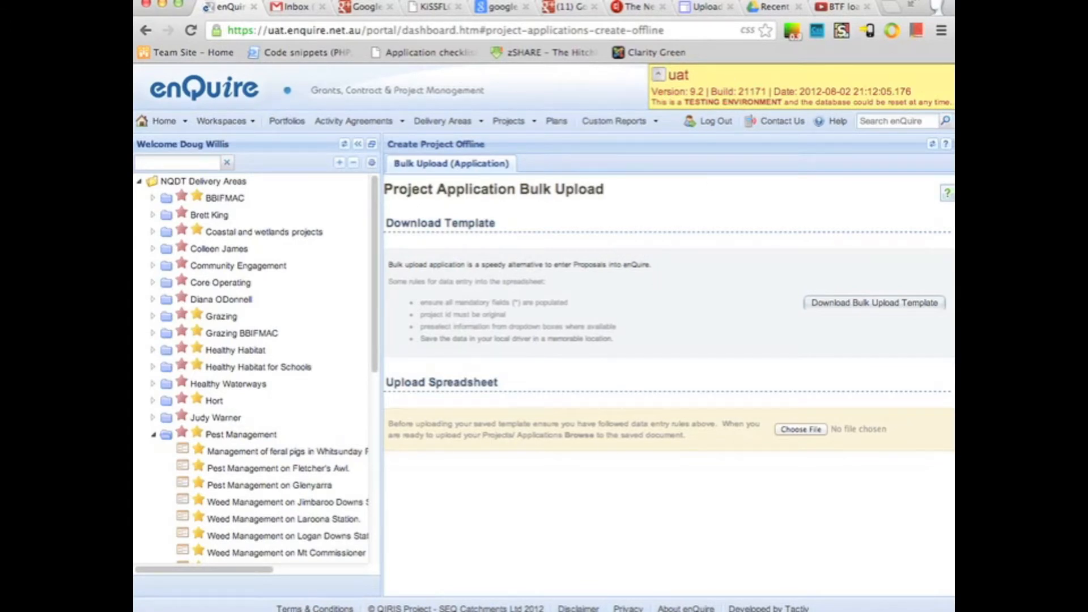
pyautogui.moveTo(736, 2); pyautogui.dragTo(748, 0)
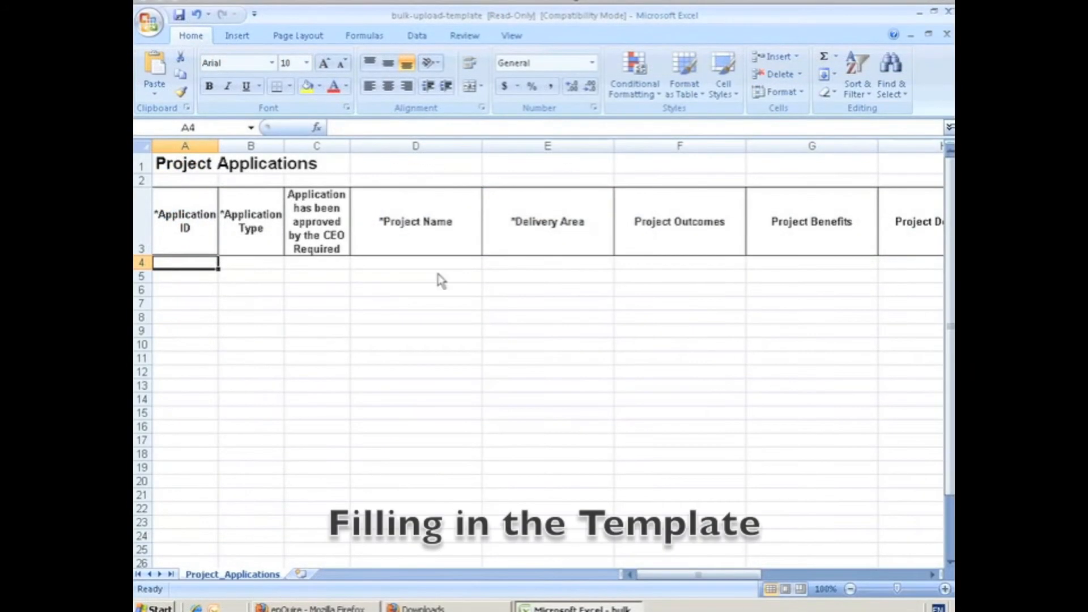
# Step: Enter application ID RSQ01-89256 in the first empty row of the template and set its application type to External
pyautogui.click(472, 303)
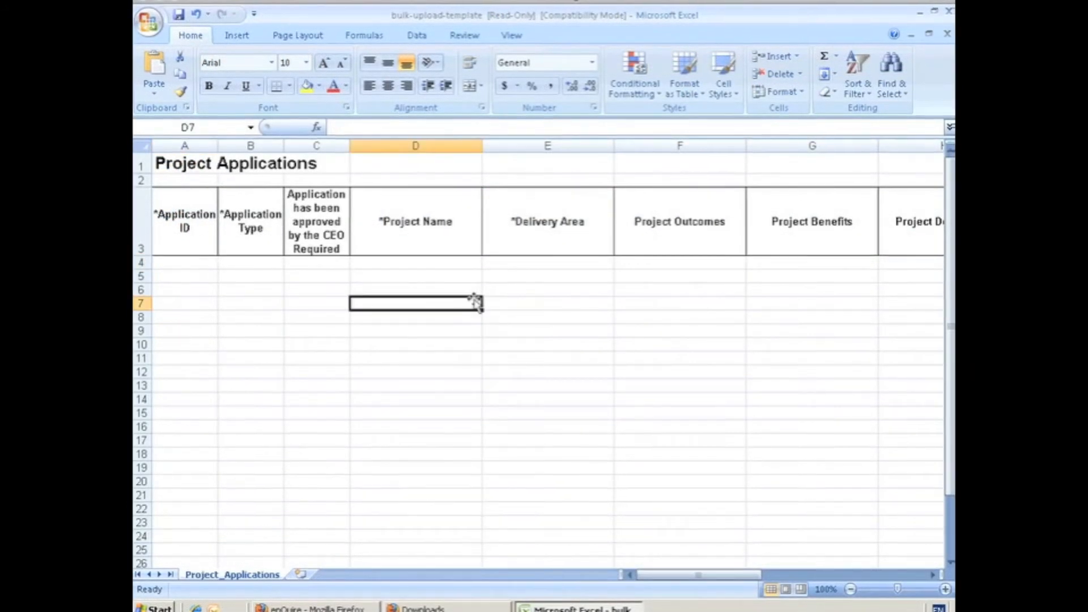
pyautogui.click(189, 263)
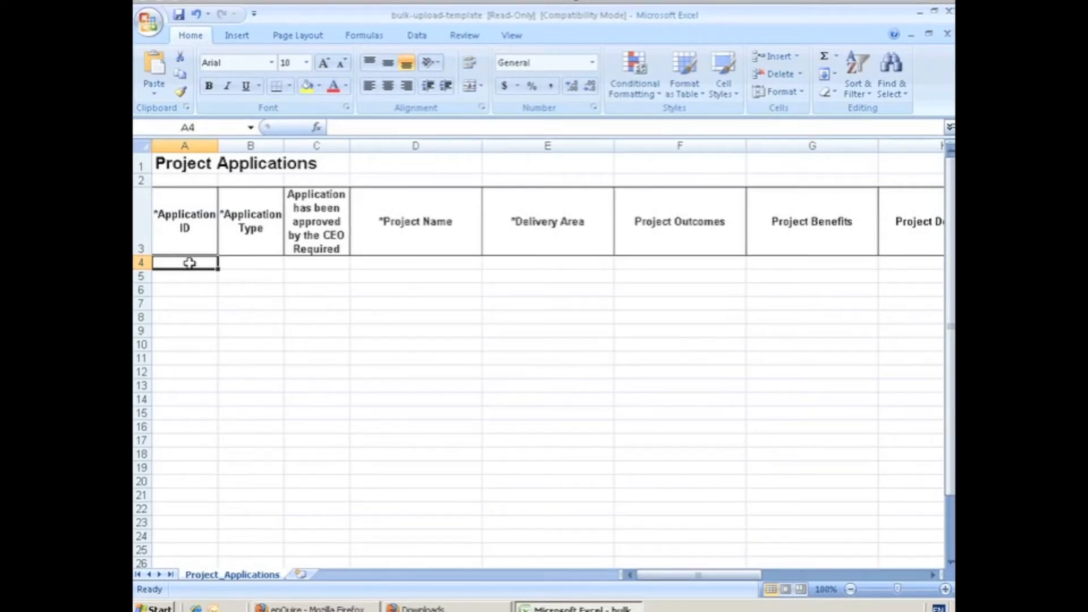
pyautogui.write('RSQ01-89256')
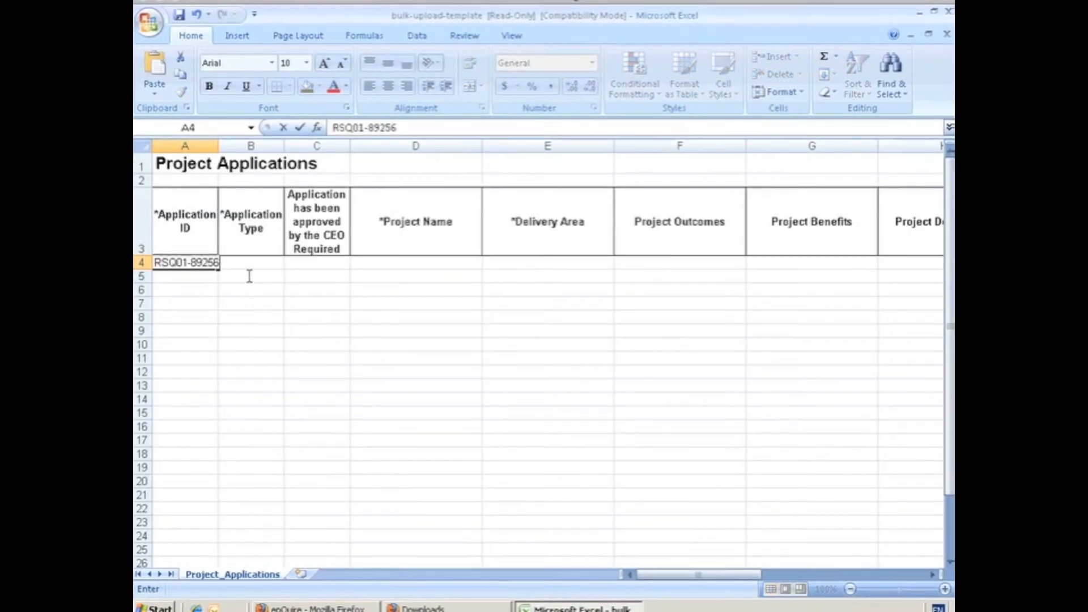
pyautogui.click(257, 265)
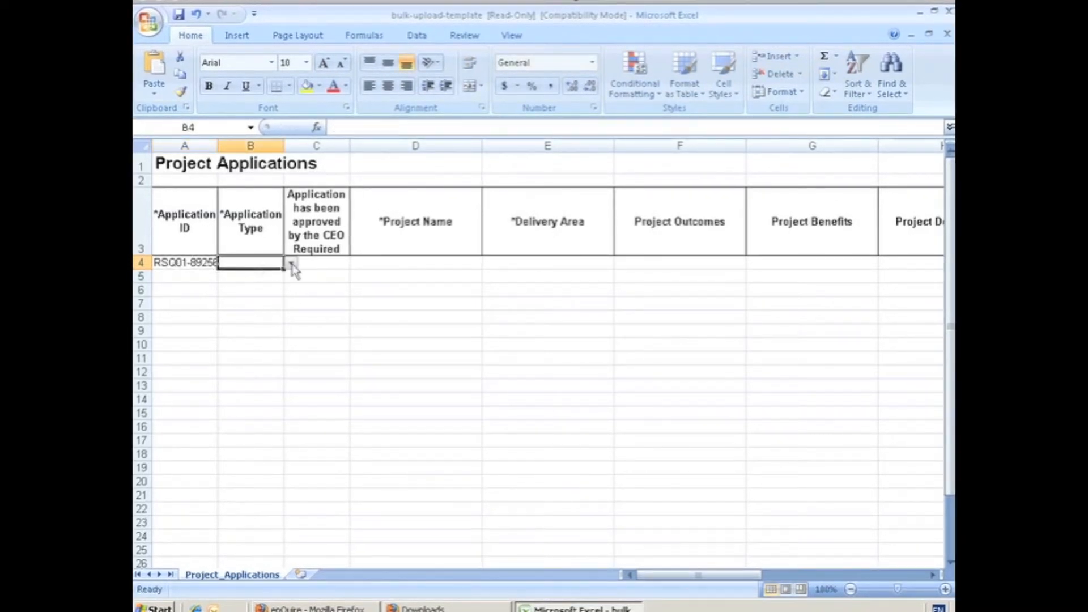
pyautogui.click(291, 264)
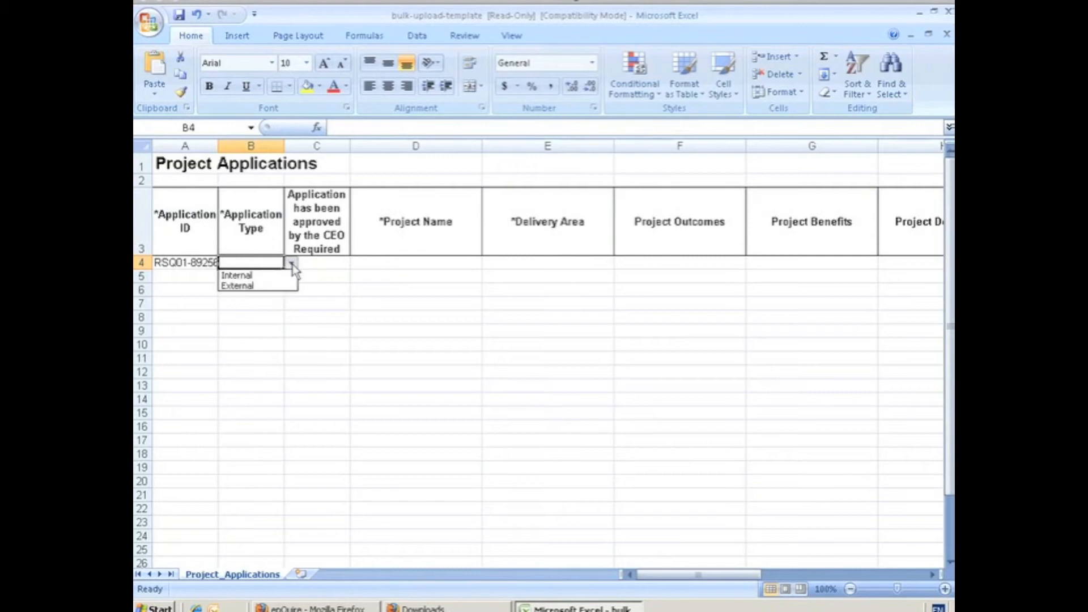
pyautogui.click(249, 286)
# Step: Set the application's CEO approval value to No and enter "Legume Fitter" as the project name
pyautogui.click(326, 262)
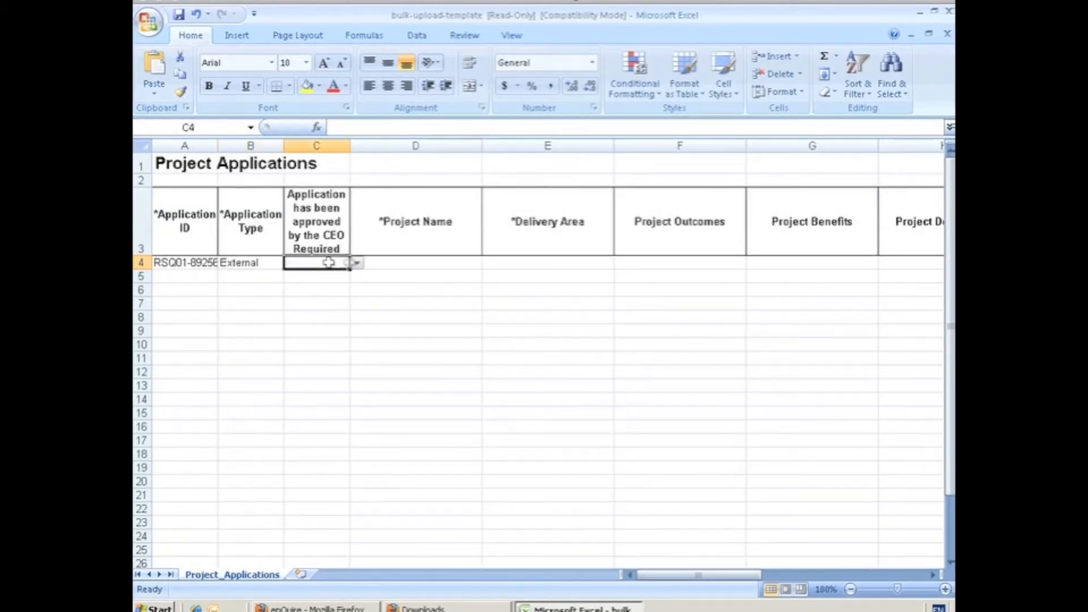
pyautogui.click(357, 265)
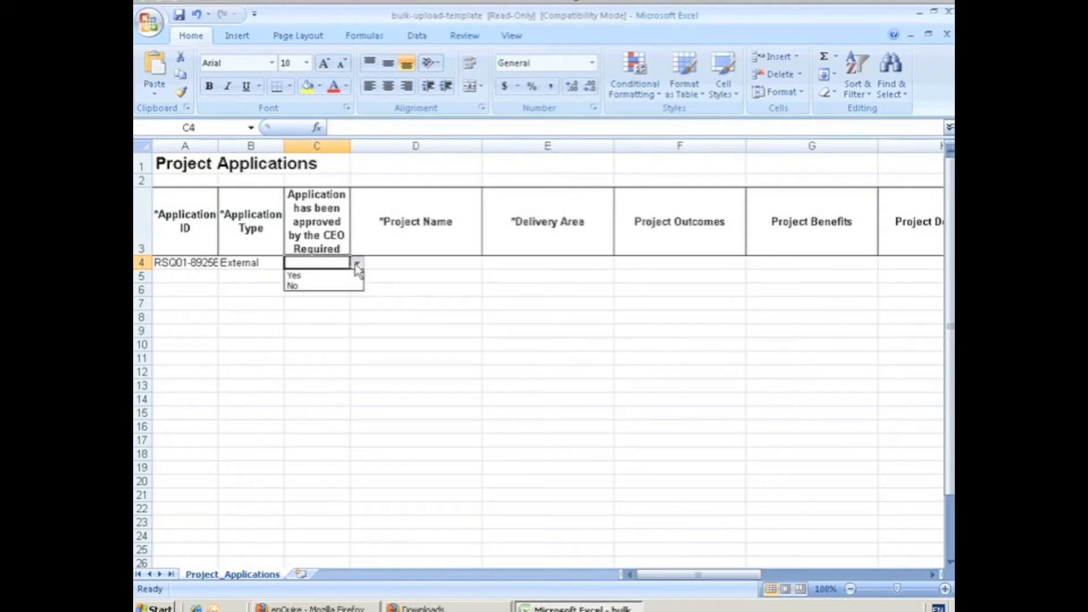
pyautogui.click(294, 285)
pyautogui.click(407, 263)
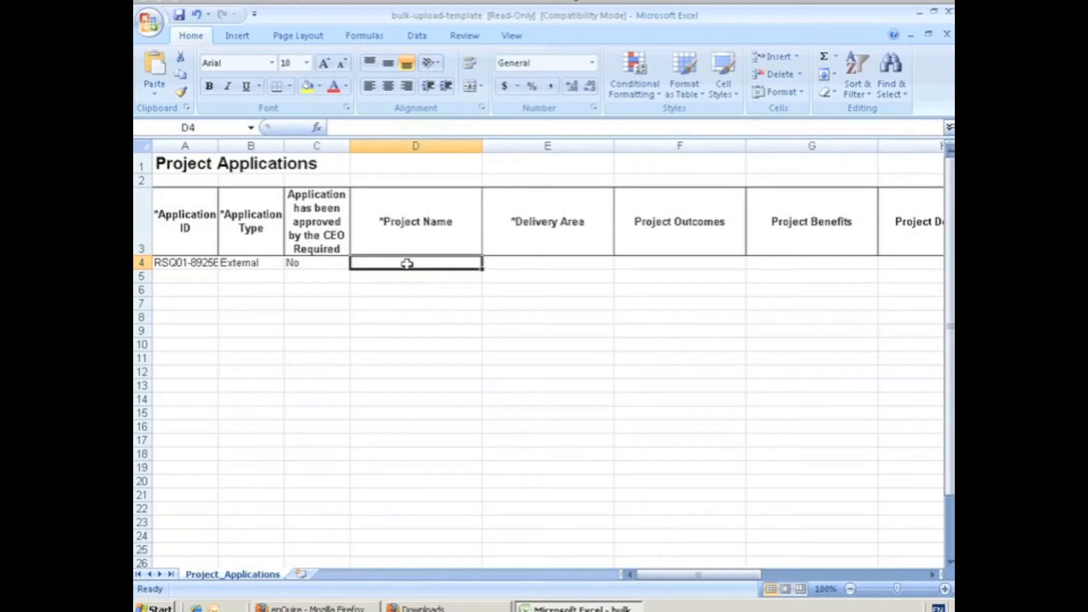
pyautogui.write('Legume Fitter')
# Step: Choose Sugar - Sugar as the application's delivery area and enter "Will do domethinth special" as the project outcomes
pyautogui.click(567, 263)
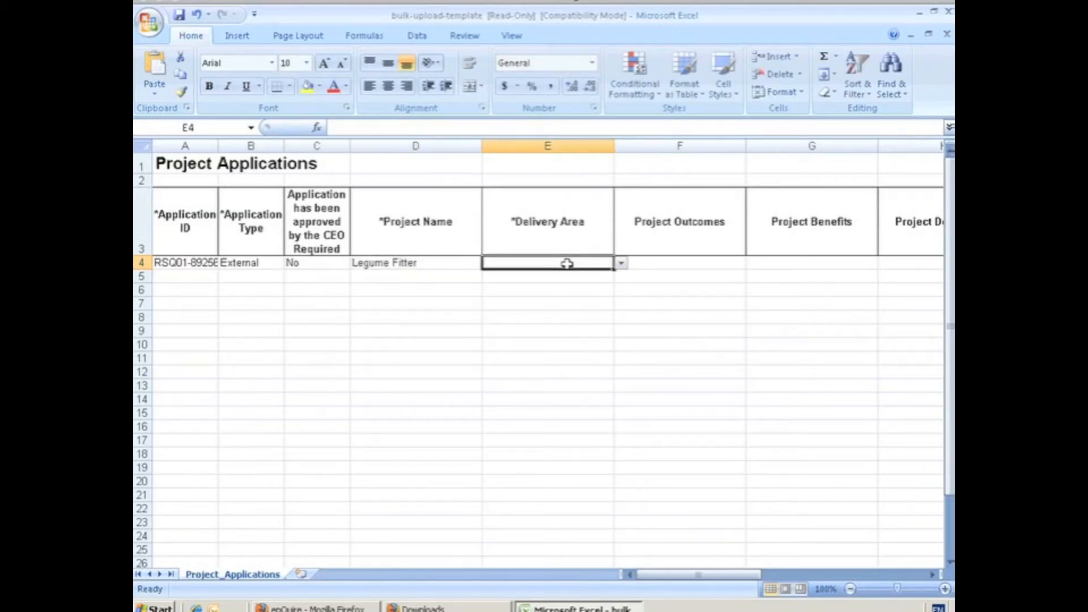
pyautogui.click(621, 263)
pyautogui.click(659, 260)
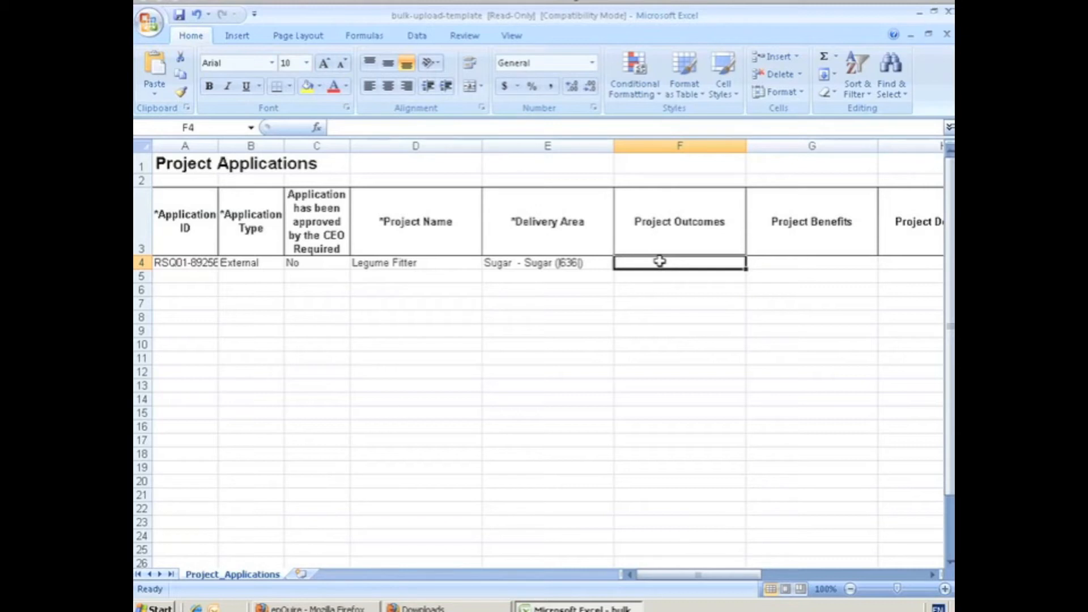
pyautogui.write('Will do domethinth special')
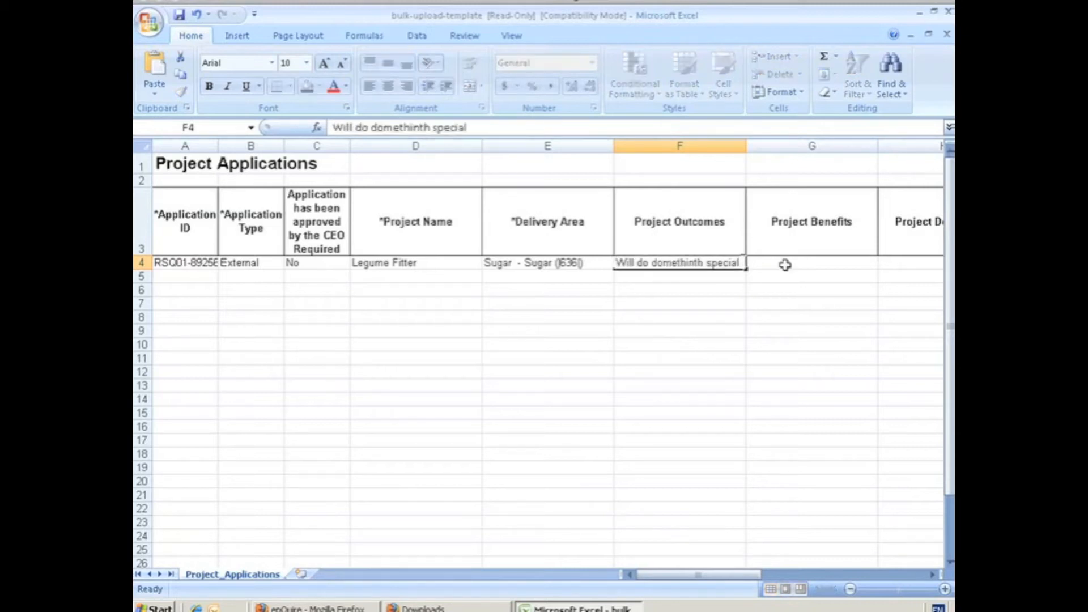
# Step: Enter "Improve Soil" as the project benefits and "This is a real cool project" as the project description
pyautogui.click(786, 265)
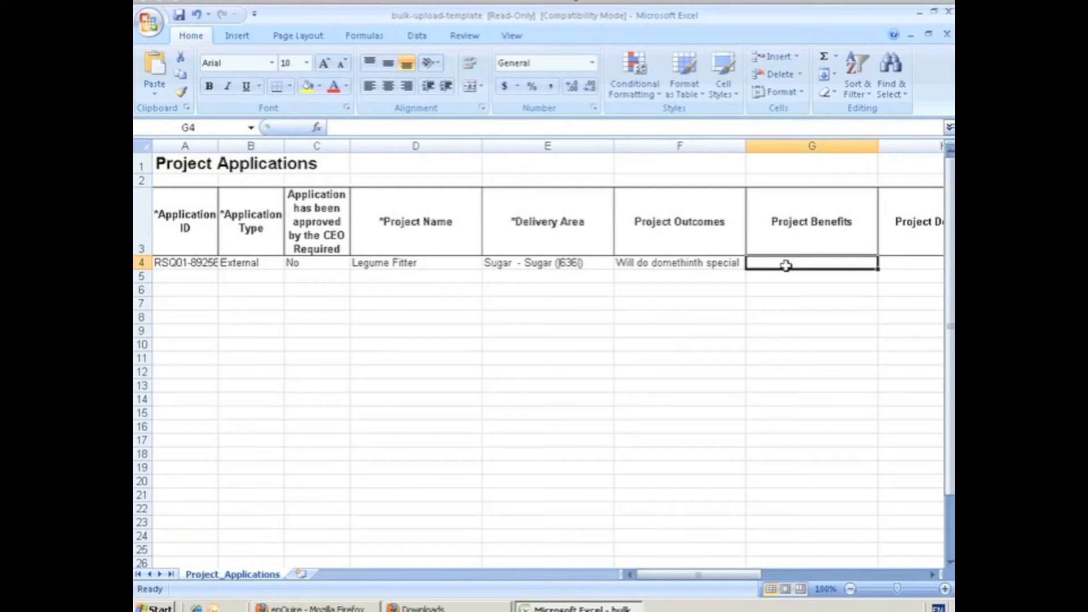
pyautogui.write('Improve Soil')
pyautogui.press('Tab')
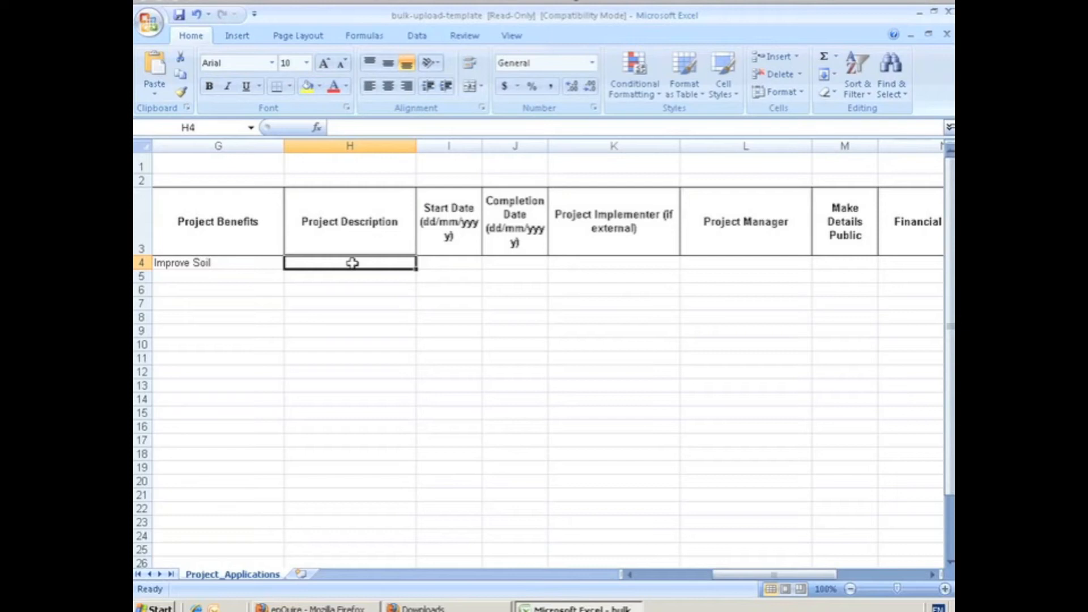
pyautogui.write('This is a real cool project')
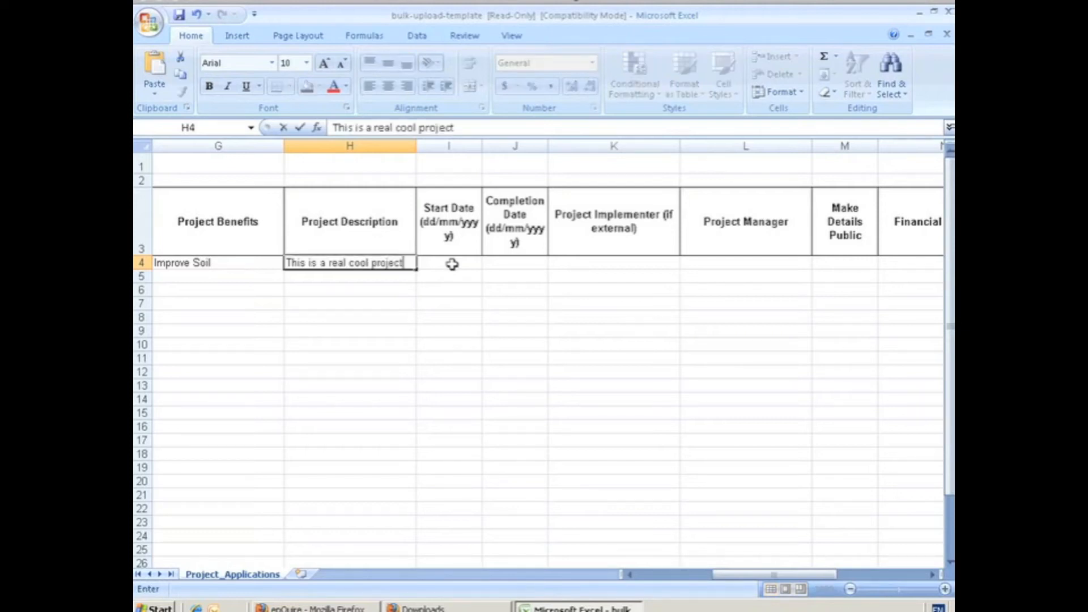
# Step: Set the project's start date to 10/10/2012 and its completion date to 10/10/2013
pyautogui.click(452, 263)
pyautogui.write('10/10/2012')
pyautogui.click(511, 261)
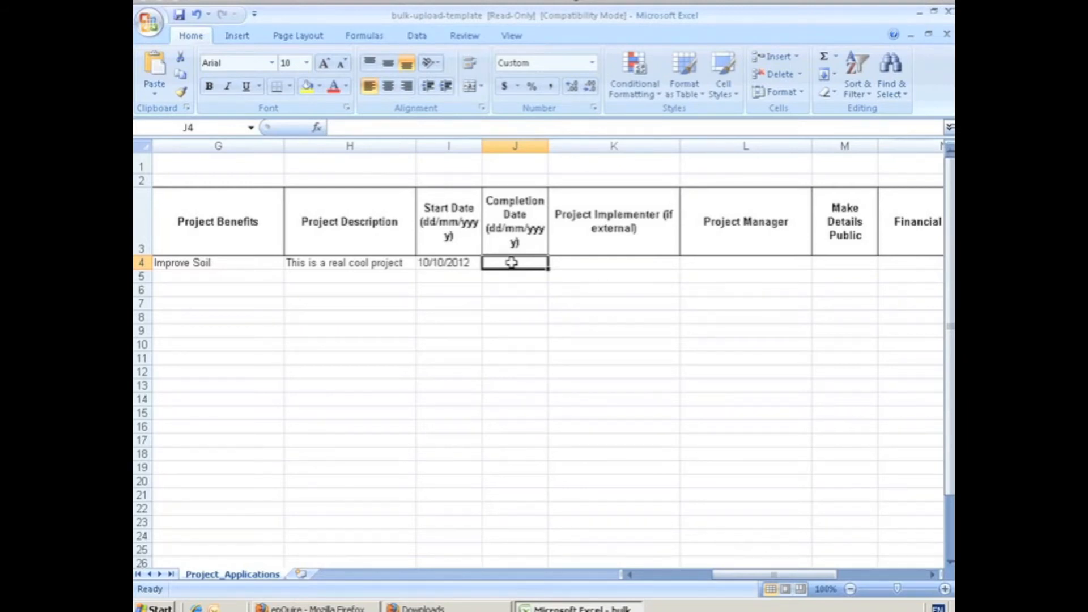
pyautogui.write('10/10/2013')
# Step: Choose the external project implementer and the project manager for the application from the available people
pyautogui.click(634, 262)
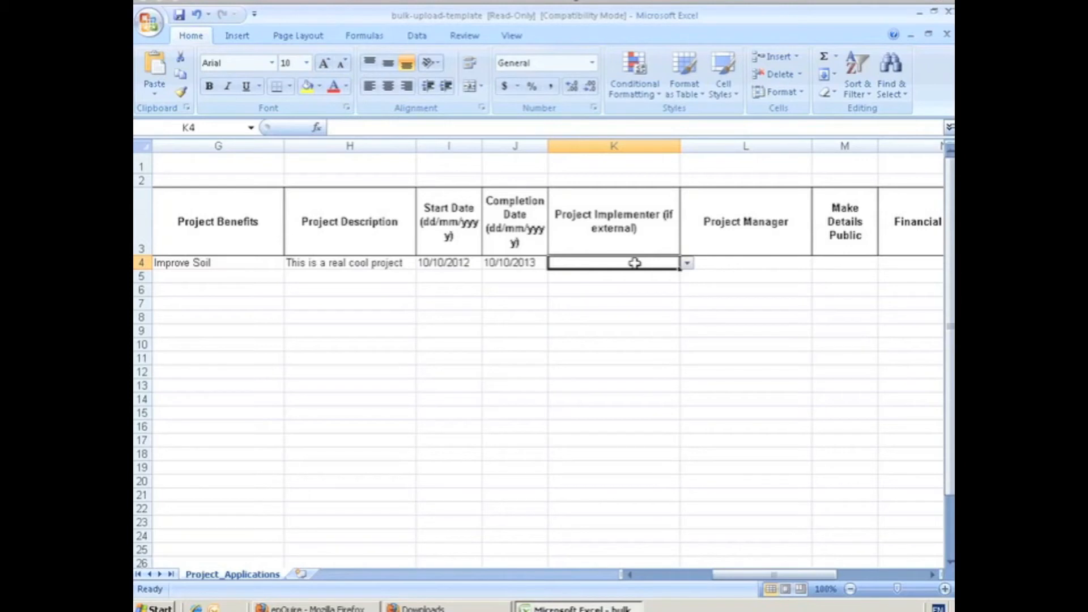
pyautogui.click(688, 264)
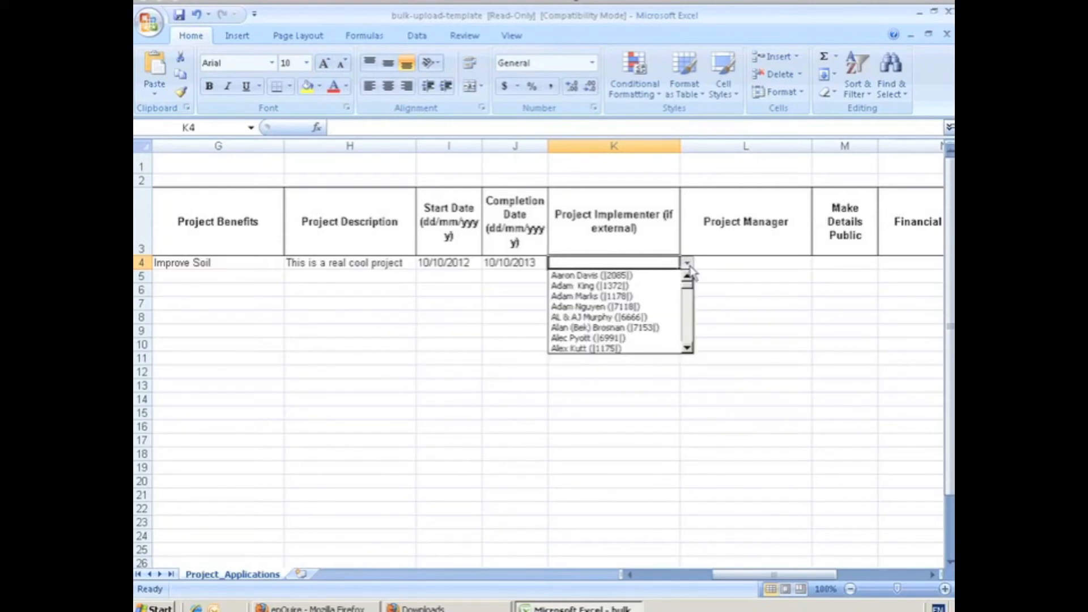
pyautogui.scroll(-8, 611, 308)
pyautogui.click(610, 308)
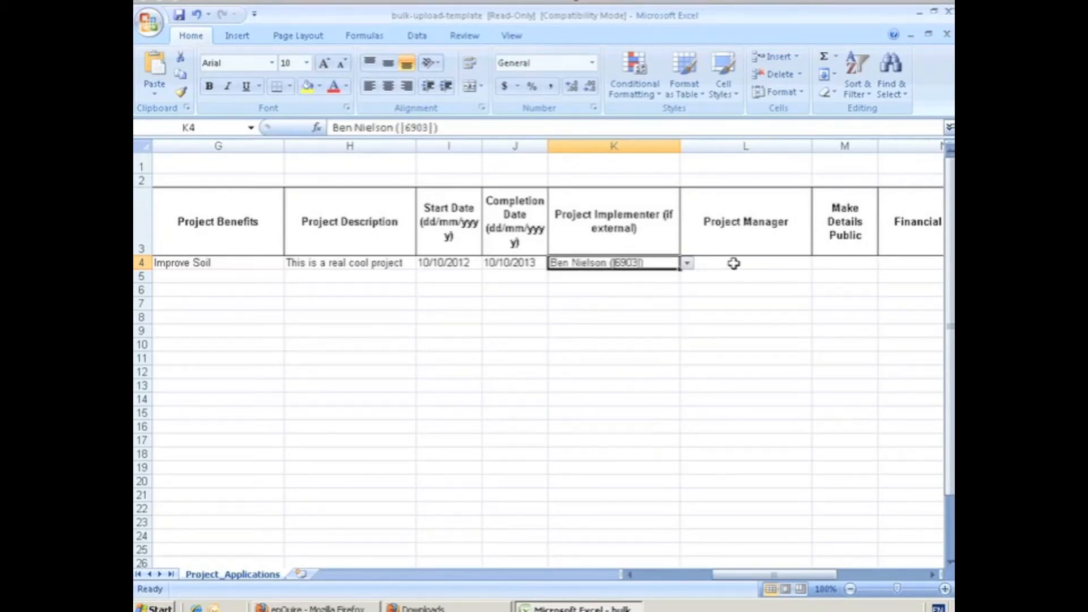
pyautogui.click(731, 265)
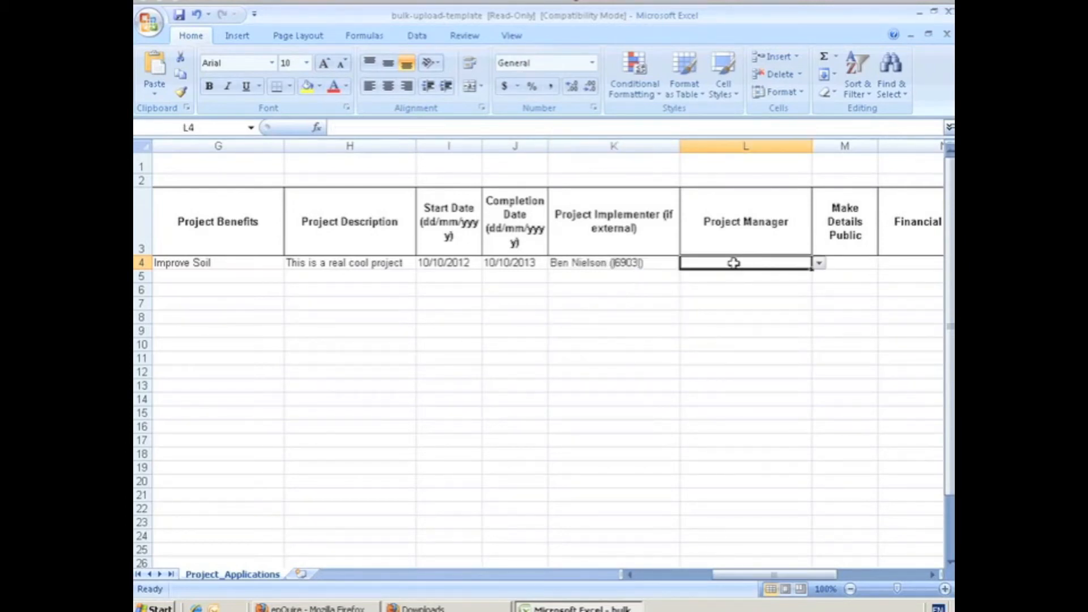
pyautogui.click(820, 264)
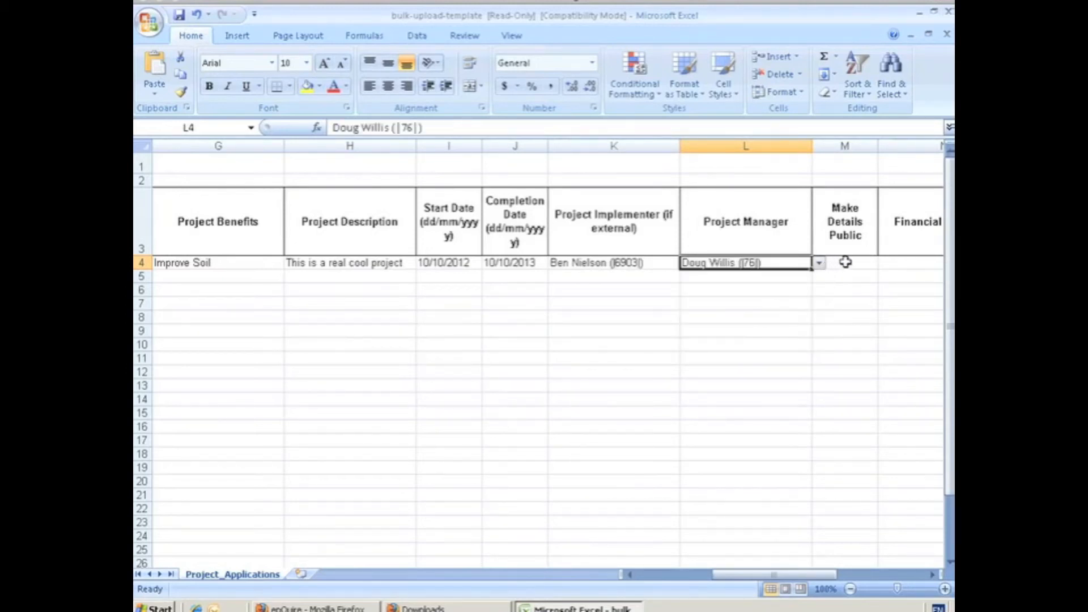
# Step: Set Make Details Public to No and enter RSQ01 as the application's financial job code
pyautogui.click(845, 262)
pyautogui.click(885, 262)
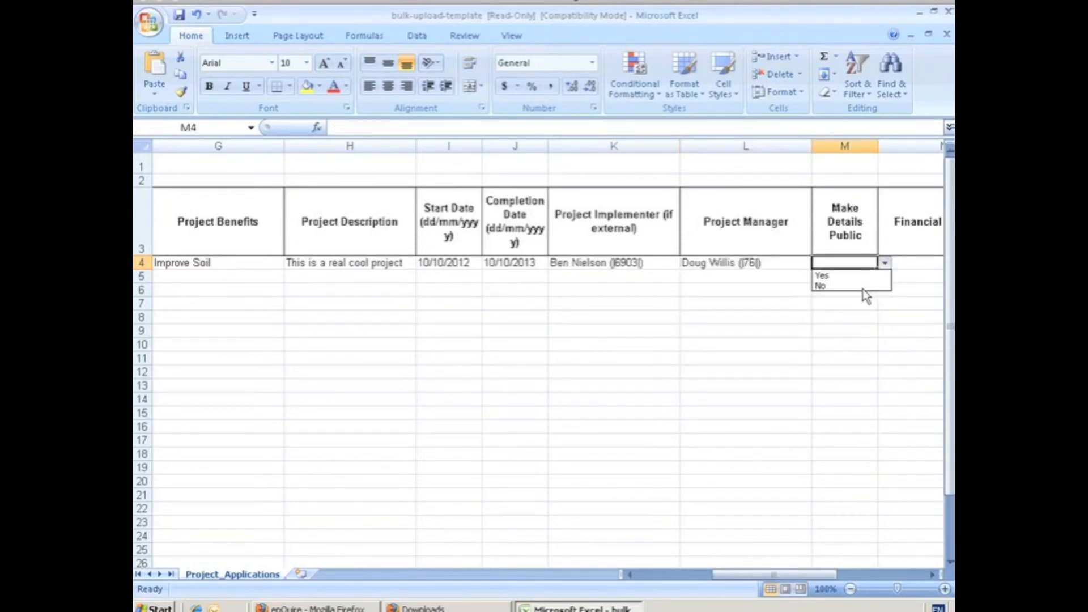
pyautogui.click(850, 286)
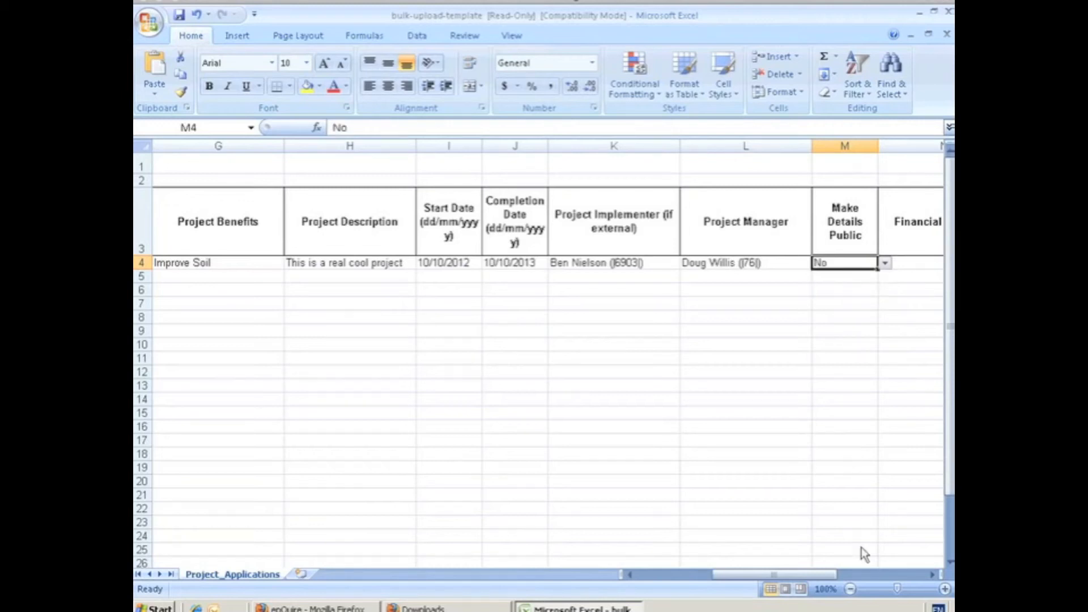
pyautogui.moveTo(821, 574); pyautogui.dragTo(846, 574)
pyautogui.click(694, 262)
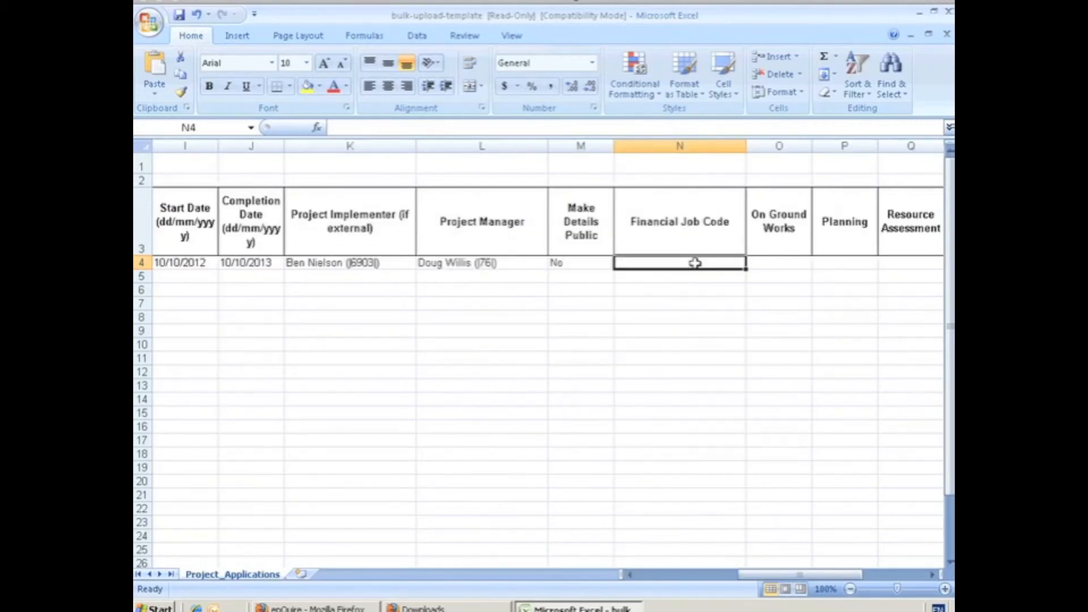
pyautogui.write('RSQ01')
# Step: Choose the On Ground Works option for the application in row 4
pyautogui.click(782, 261)
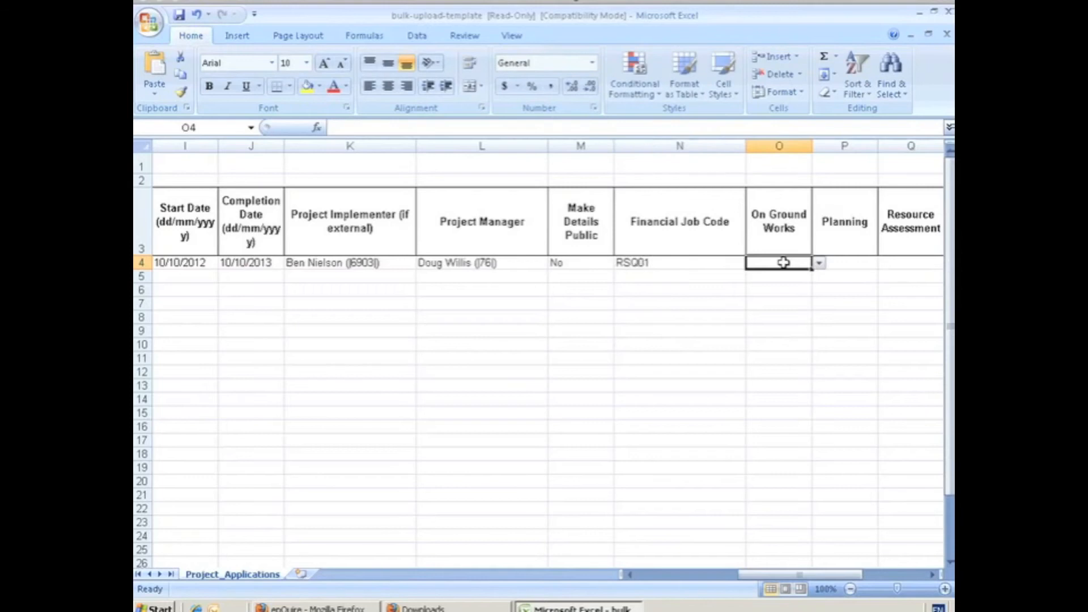
pyautogui.click(820, 264)
pyautogui.click(757, 275)
pyautogui.moveTo(822, 575); pyautogui.dragTo(874, 578)
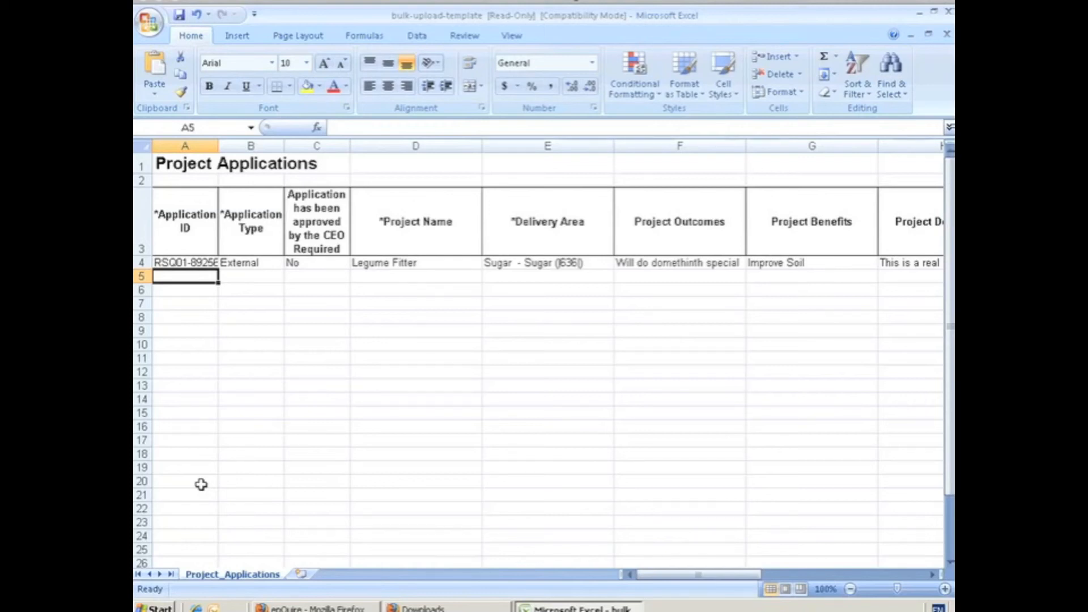
# Step: Save a copy of the completed template as an Excel 97-2003 Workbook named delete_me
pyautogui.click(150, 31)
pyautogui.moveTo(180, 204)
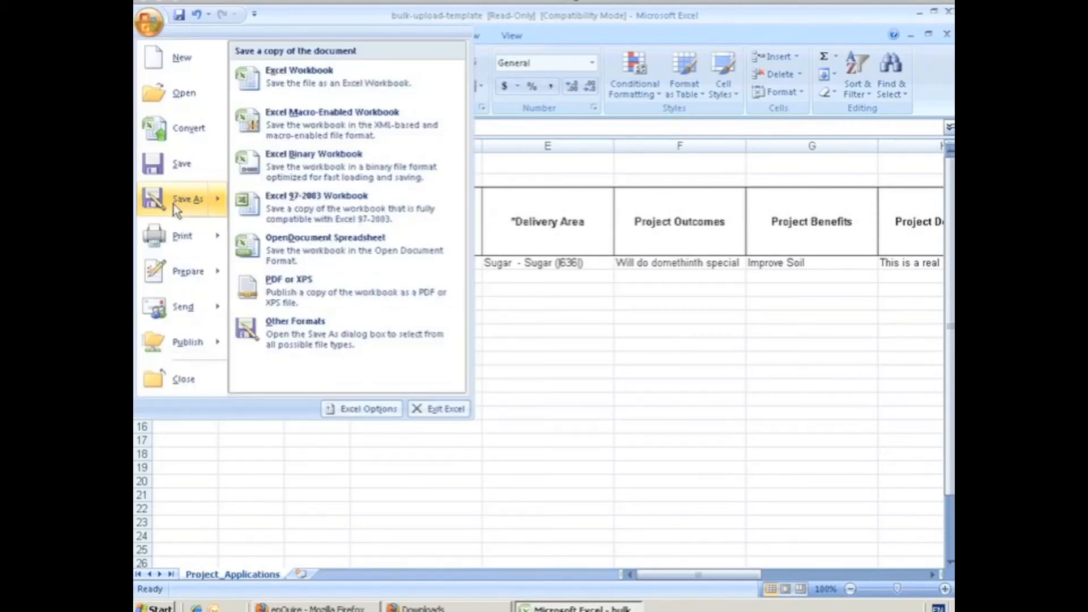
pyautogui.click(366, 212)
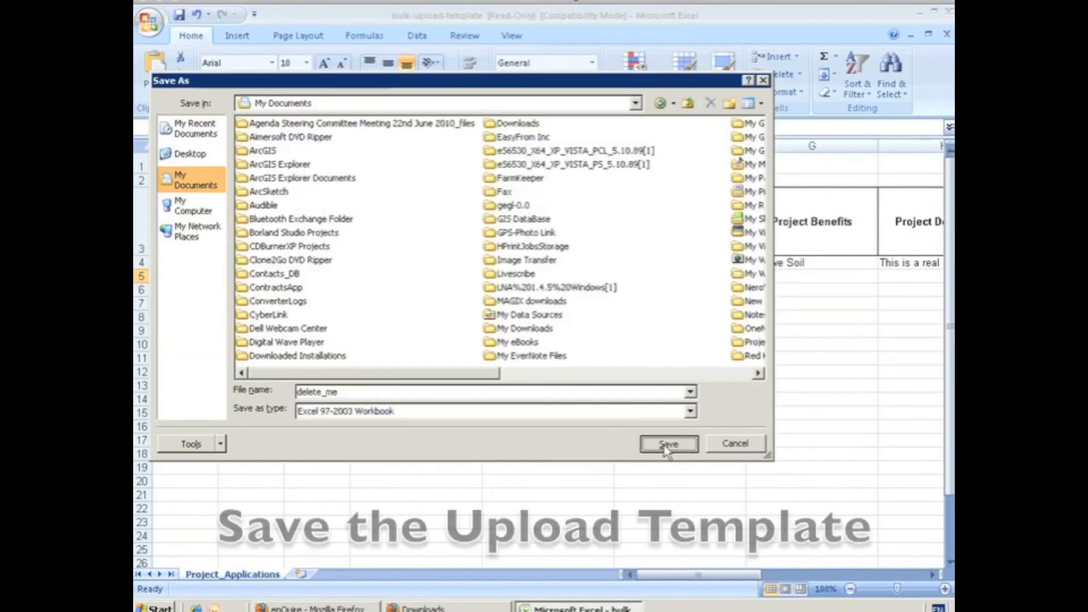
pyautogui.click(666, 444)
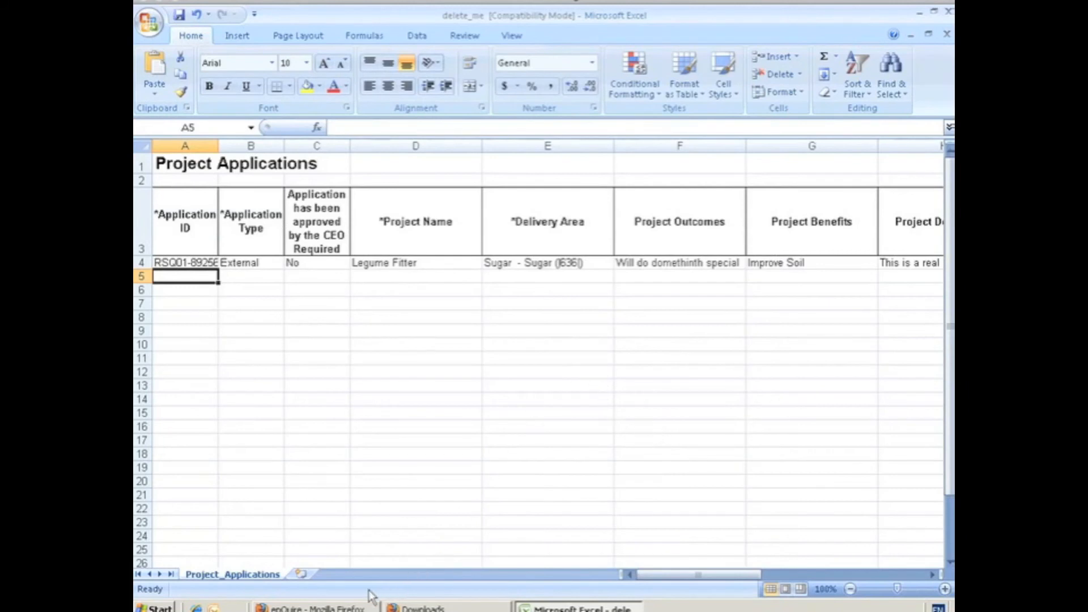
# Step: Switch to enQuire in Firefox and choose delete_me.xls as the spreadsheet for the project application bulk upload
pyautogui.click(347, 606)
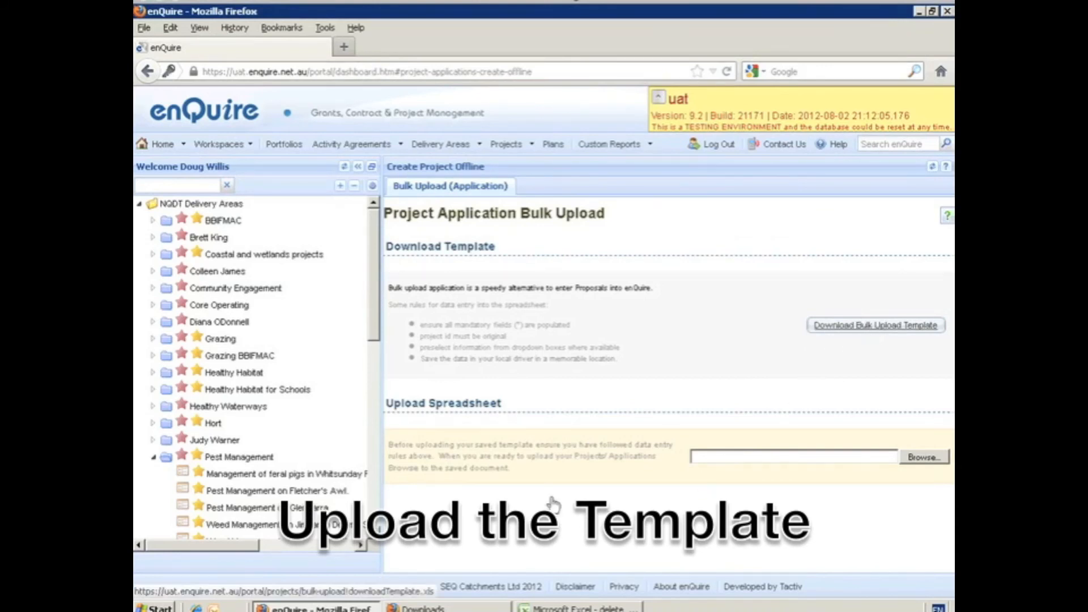
pyautogui.click(923, 457)
pyautogui.write('dele')
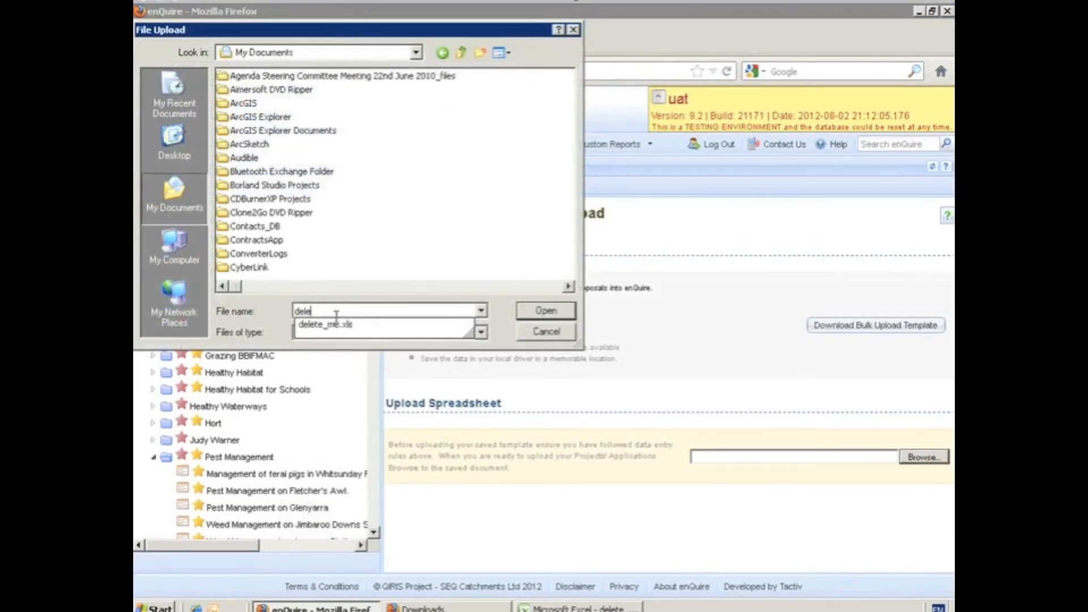
pyautogui.click(538, 312)
pyautogui.click(544, 311)
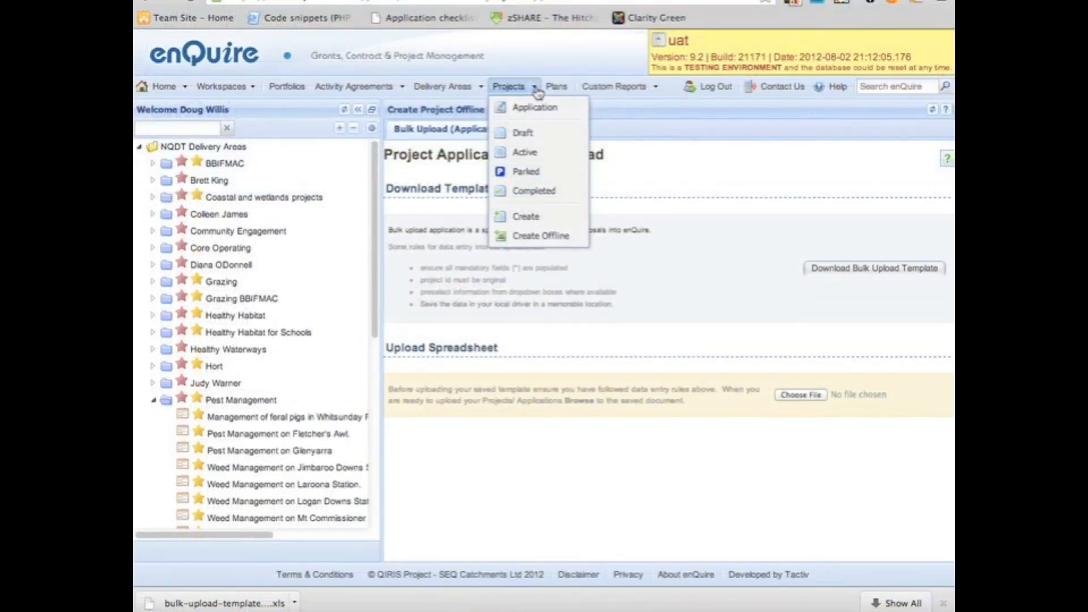
# Step: Open the list of all project applications and search it for the keyword 89256
pyautogui.click(538, 116)
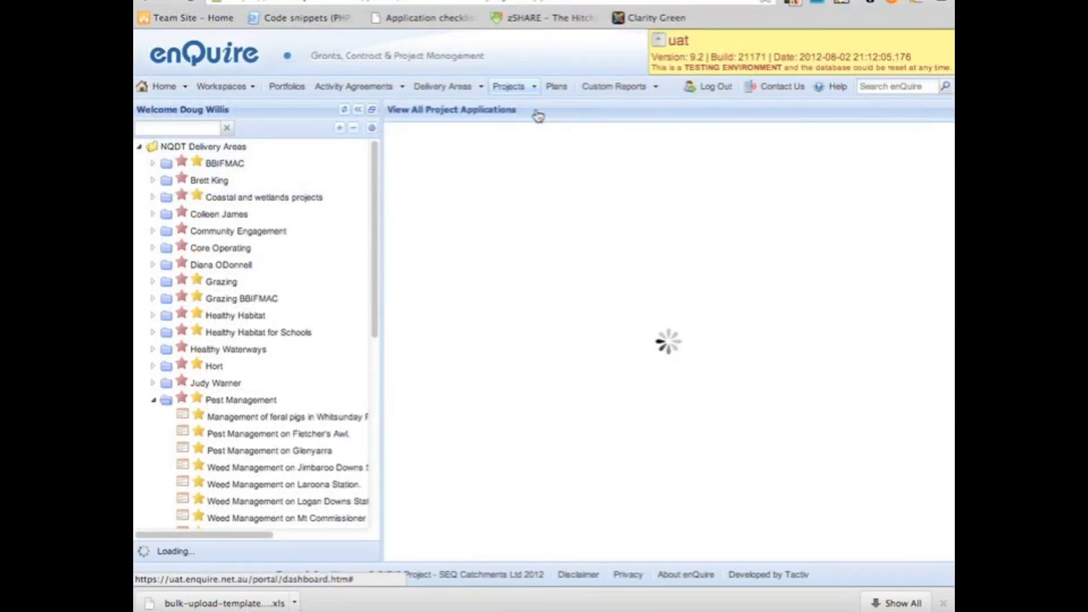
pyautogui.click(476, 129)
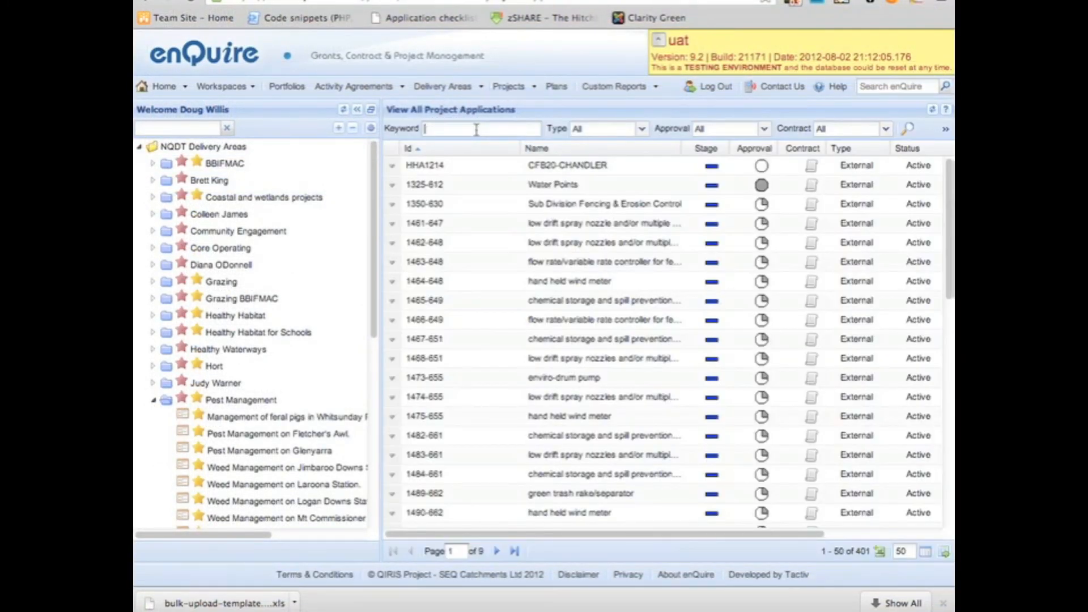
pyautogui.write('89256')
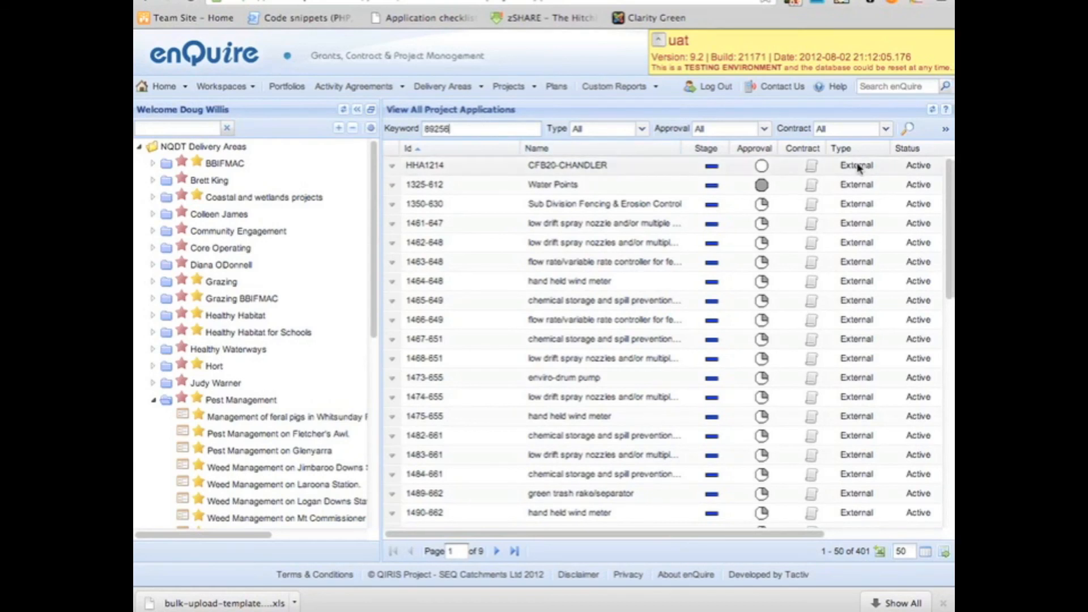
pyautogui.click(905, 130)
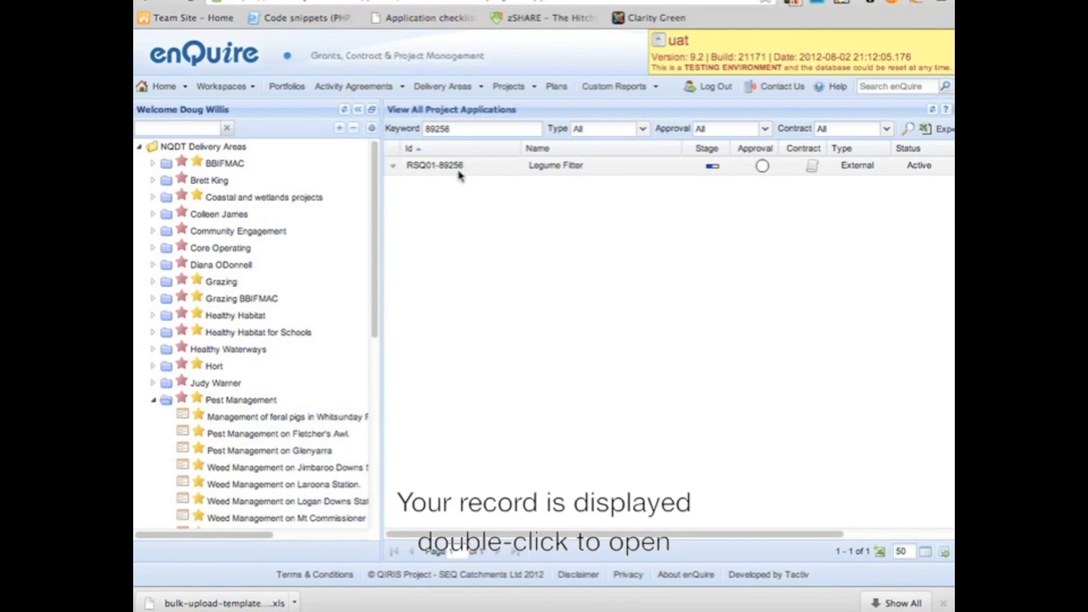
# Step: Open the Legume Fitter application RSQ01-89256 and expand its Project Summary to review the uploaded details
pyautogui.doubleClick(439, 166)
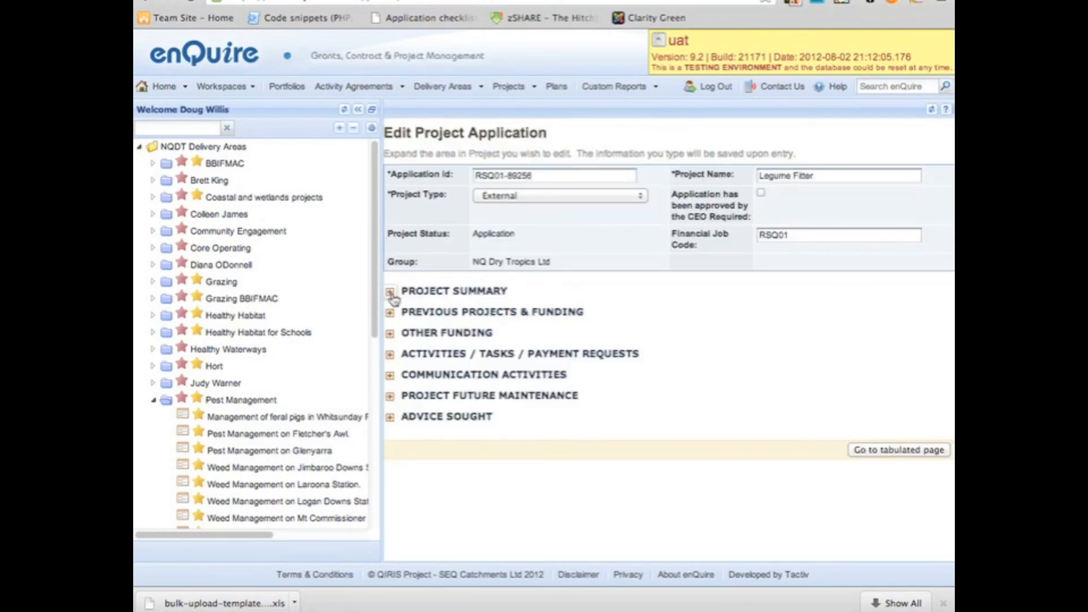
pyautogui.click(391, 292)
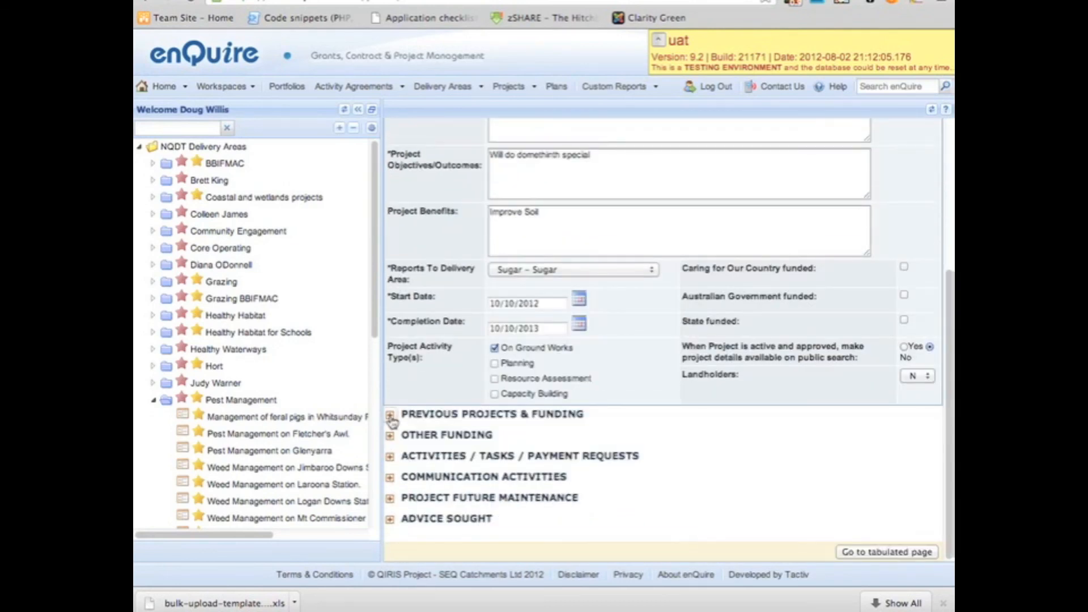
pyautogui.scroll(5, 413, 412)
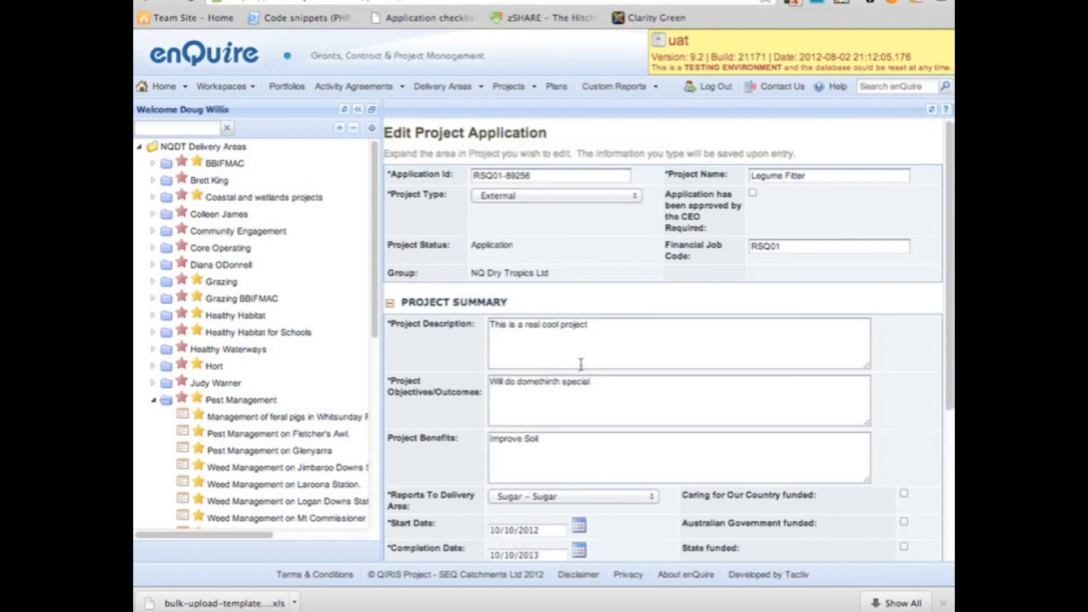
pyautogui.scroll(-5, 584, 365)
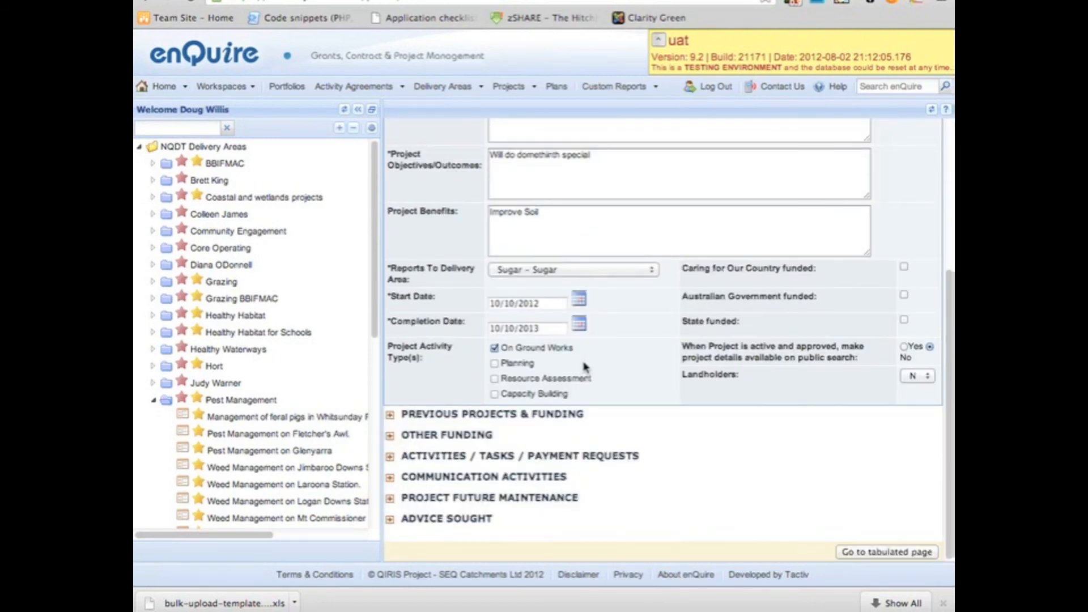